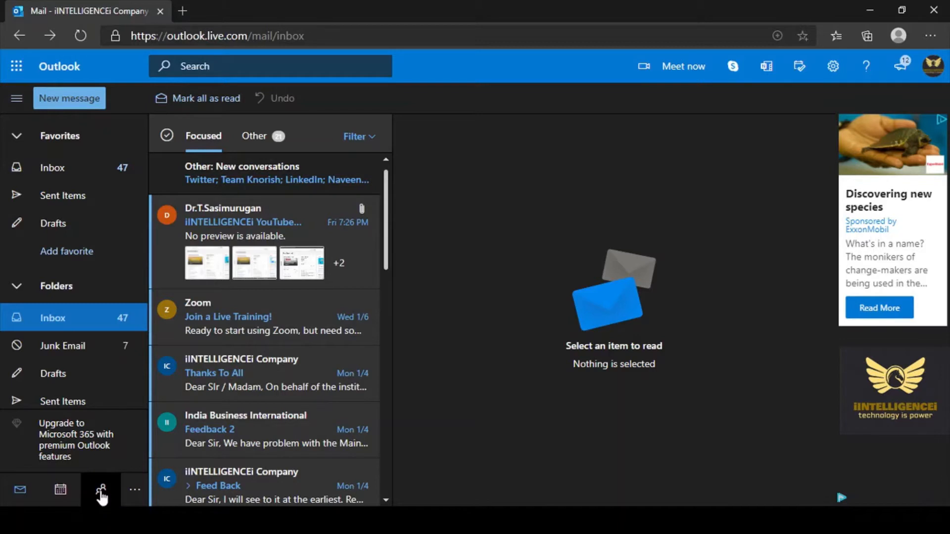
# Create a new group in People named "Company E-Mail Group" with the description "Official Purpose Only"
pyautogui.click(102, 493)
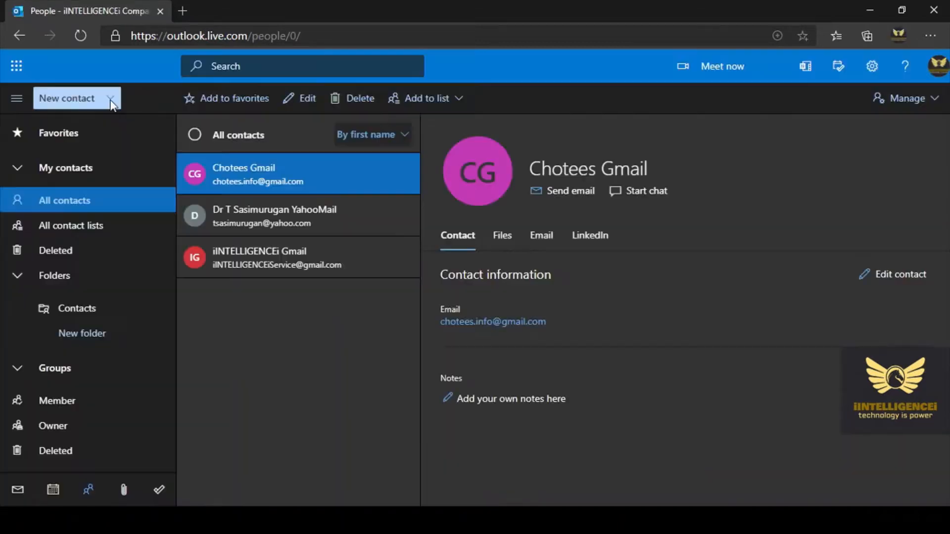
pyautogui.click(110, 98)
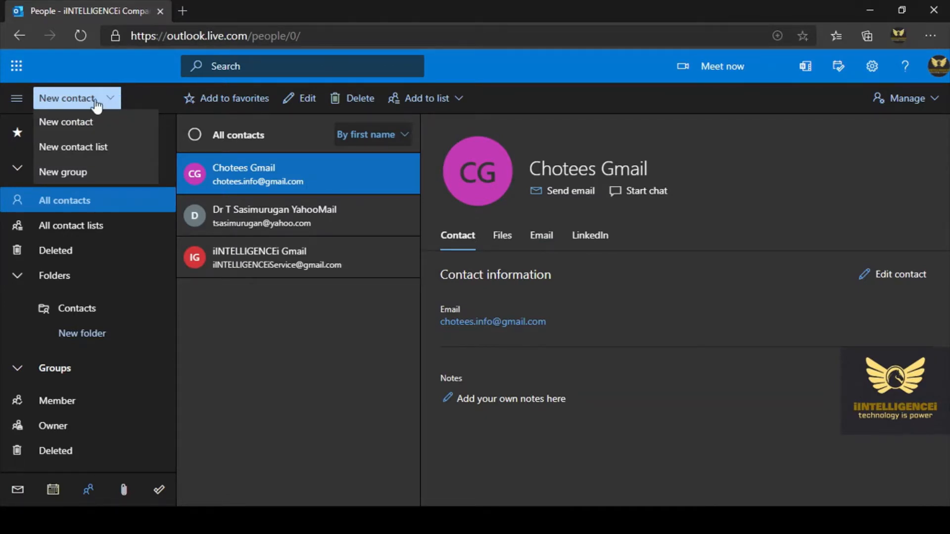
pyautogui.click(109, 99)
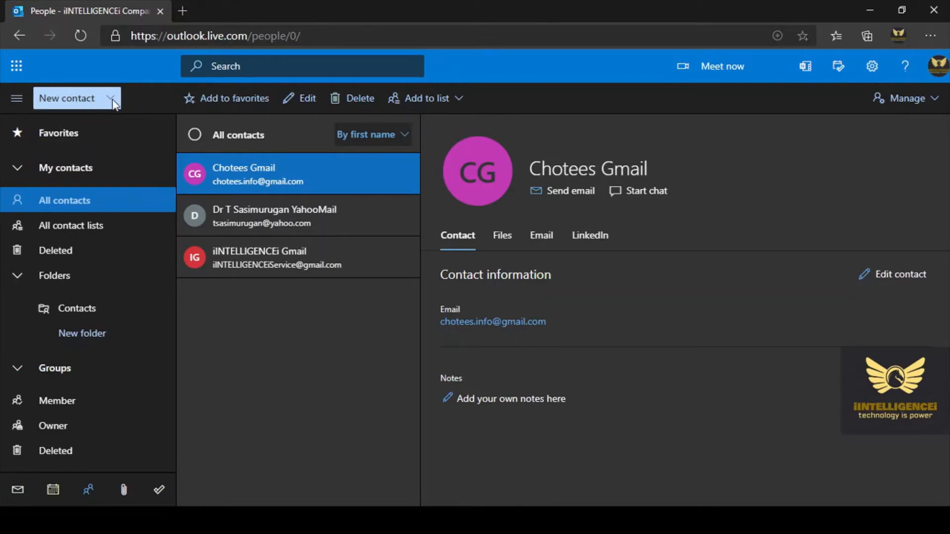
pyautogui.click(109, 98)
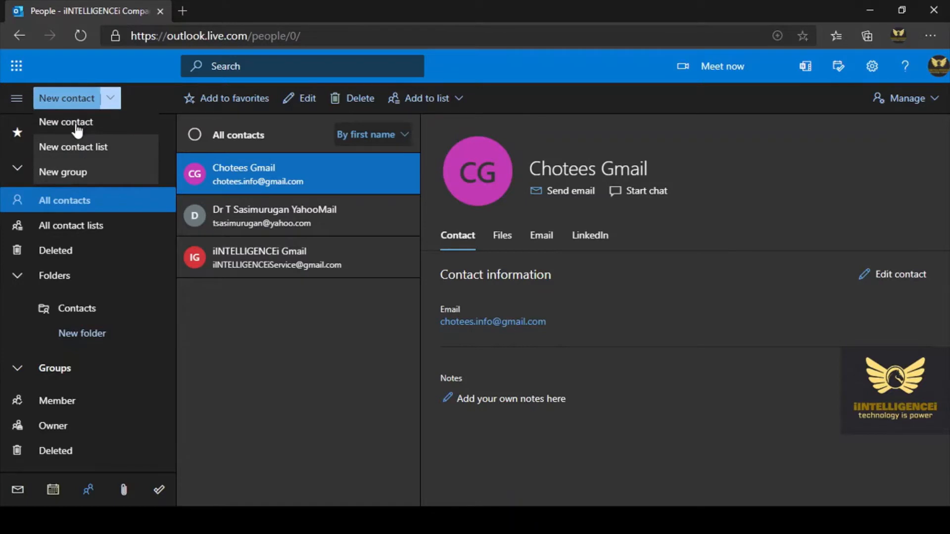
pyautogui.click(74, 174)
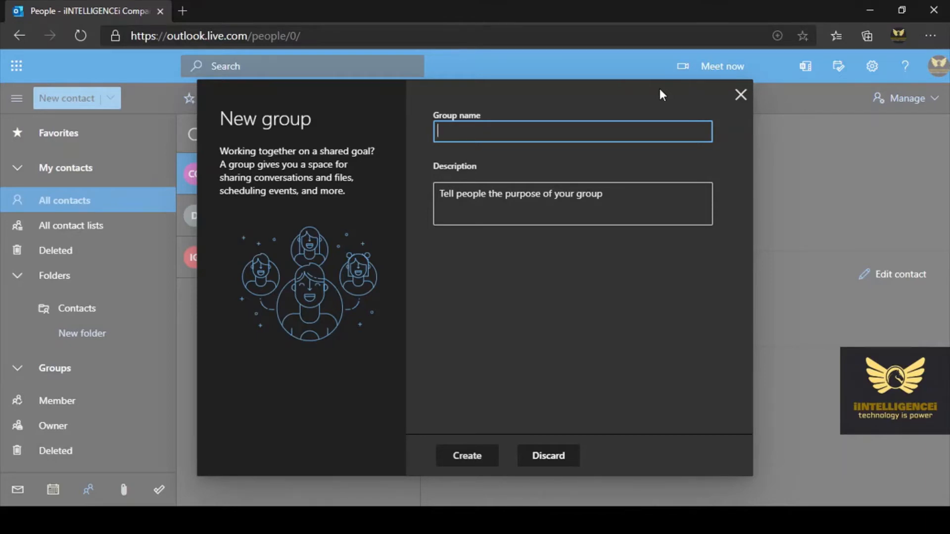
pyautogui.write('Comp')
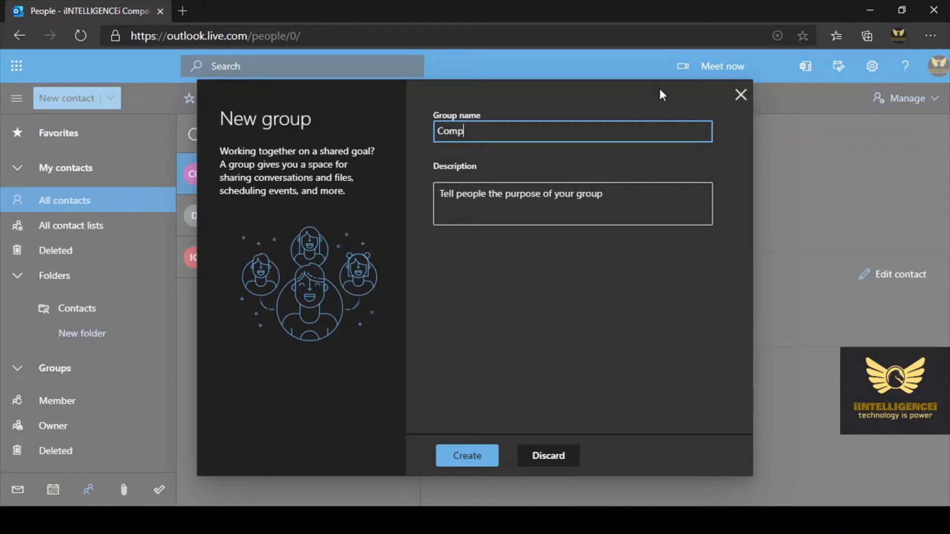
pyautogui.write('any E-Mail Group')
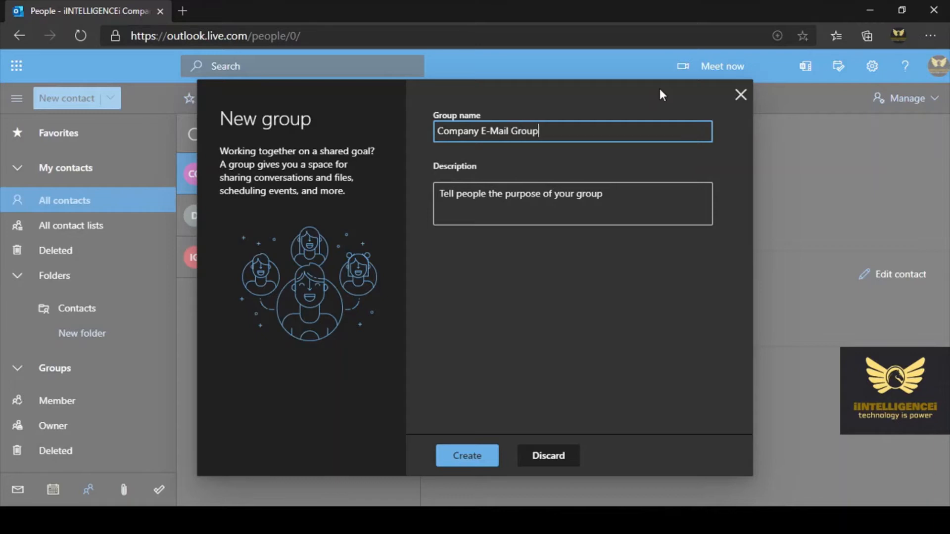
pyautogui.click(463, 204)
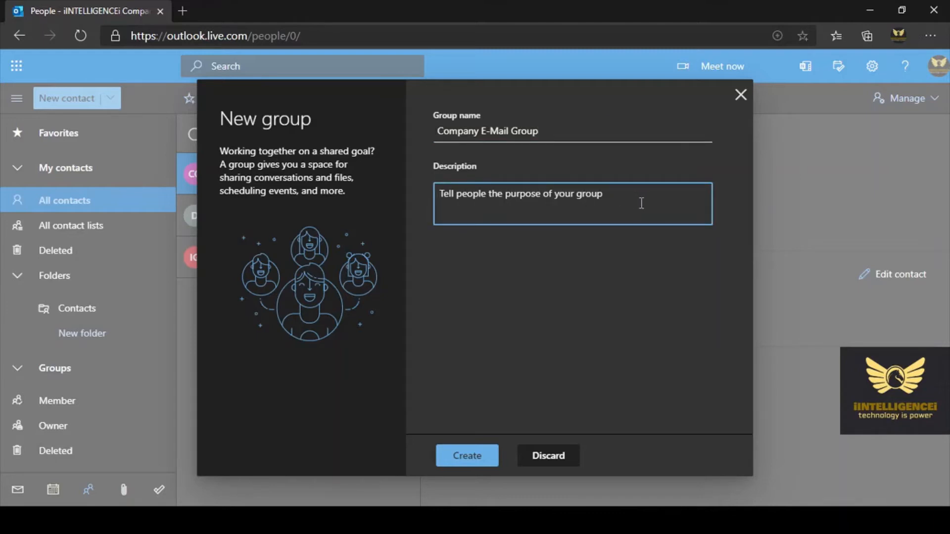
pyautogui.write('Offic')
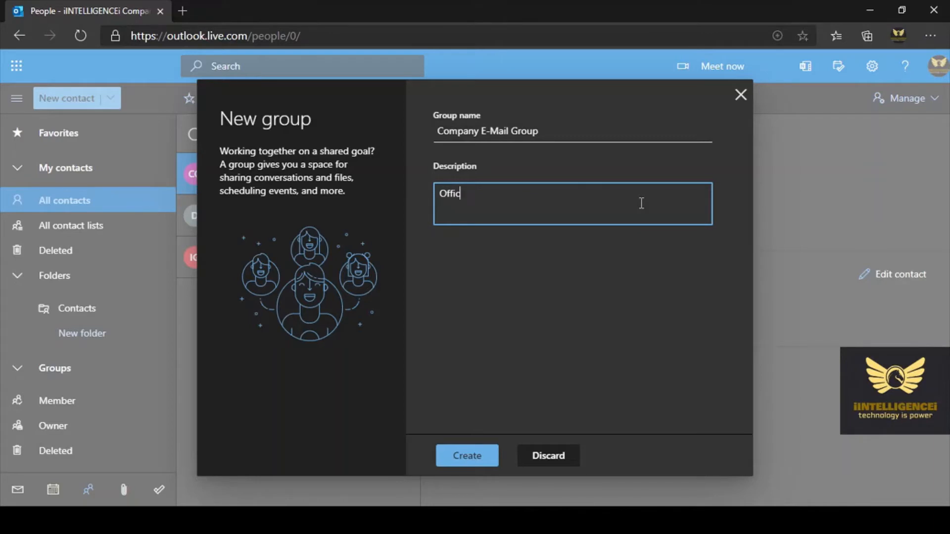
pyautogui.write('ial Purpose Only')
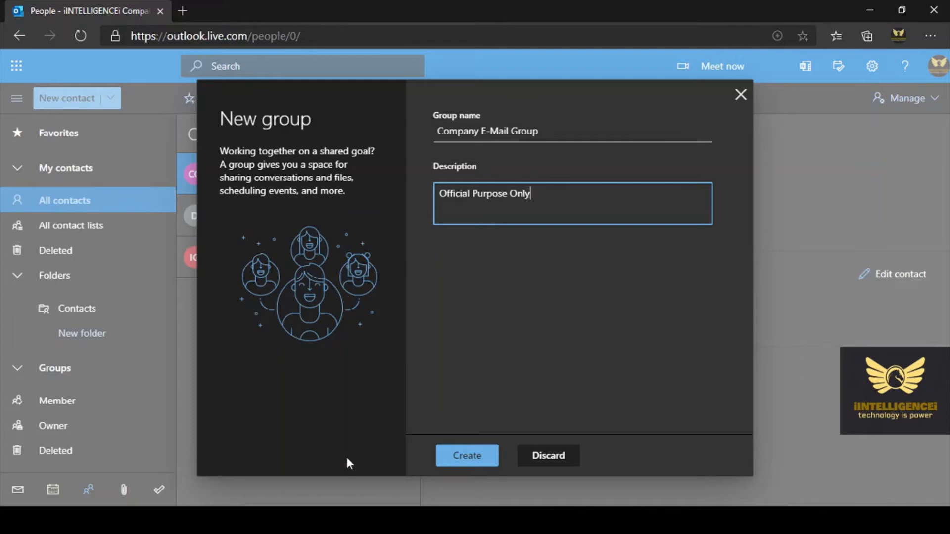
pyautogui.click(466, 456)
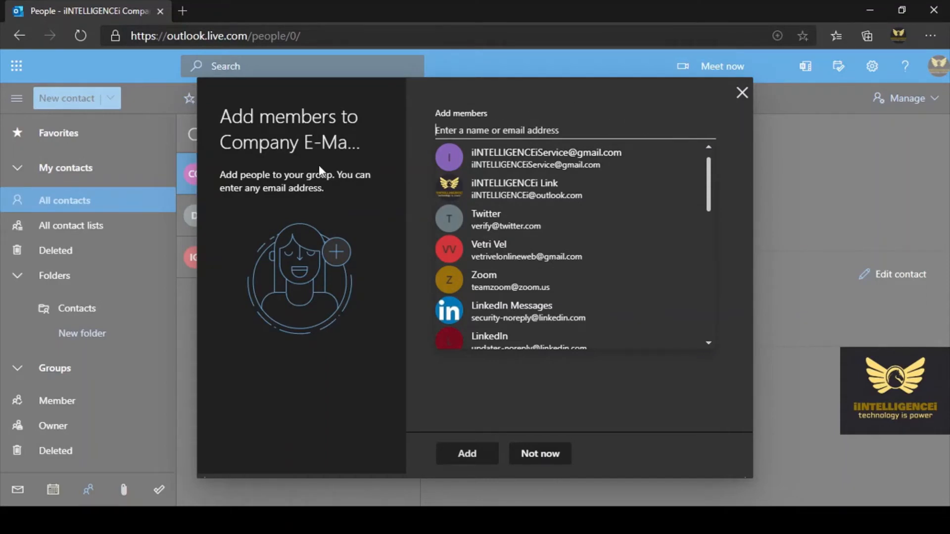
# Choose the suggested iINTELLIGENCEi service Gmail account and India Business International as members for the new group
pyautogui.click(540, 157)
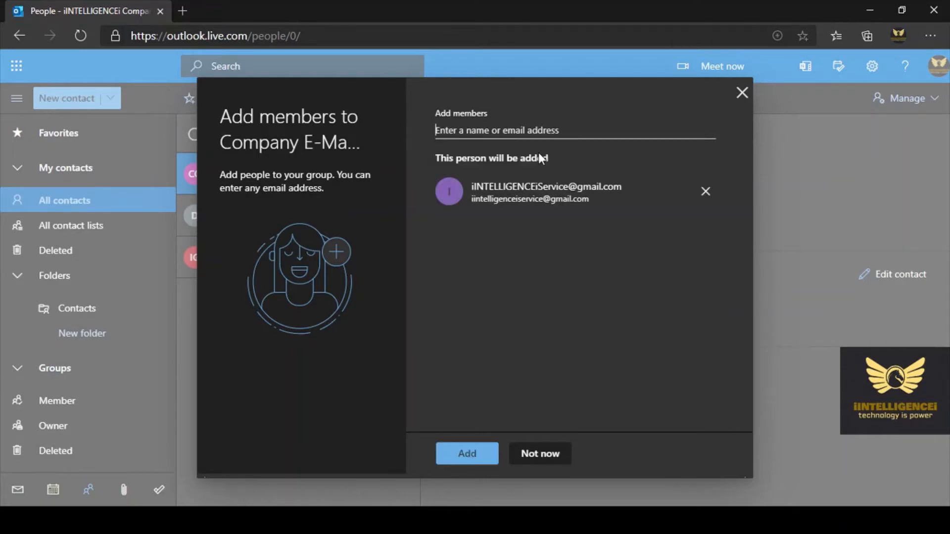
pyautogui.click(449, 130)
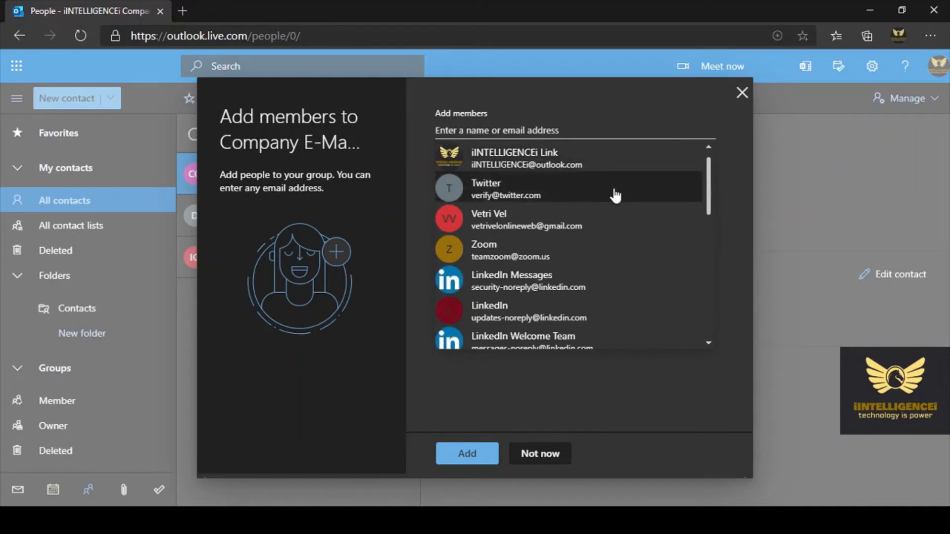
pyautogui.scroll(-1, 648, 229)
pyautogui.scroll(-5, 649, 229)
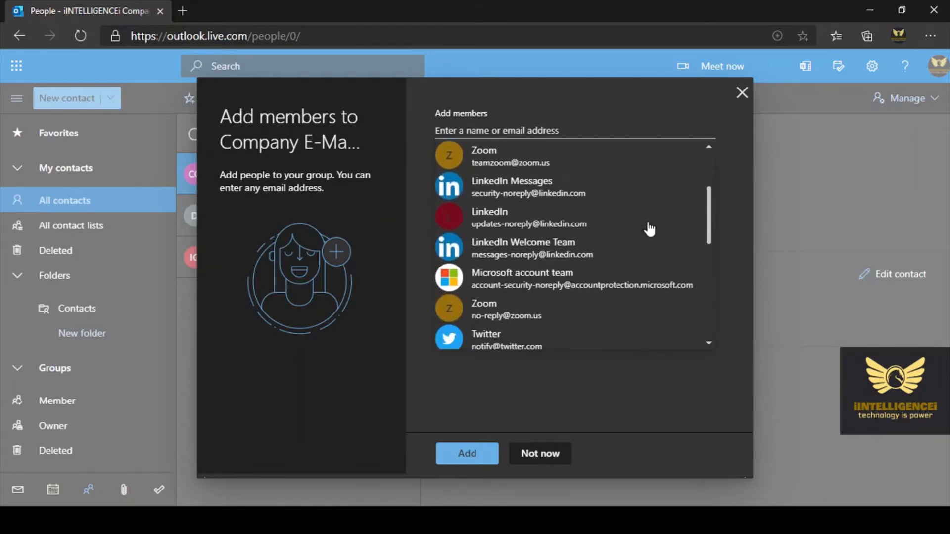
pyautogui.scroll(-6, 650, 229)
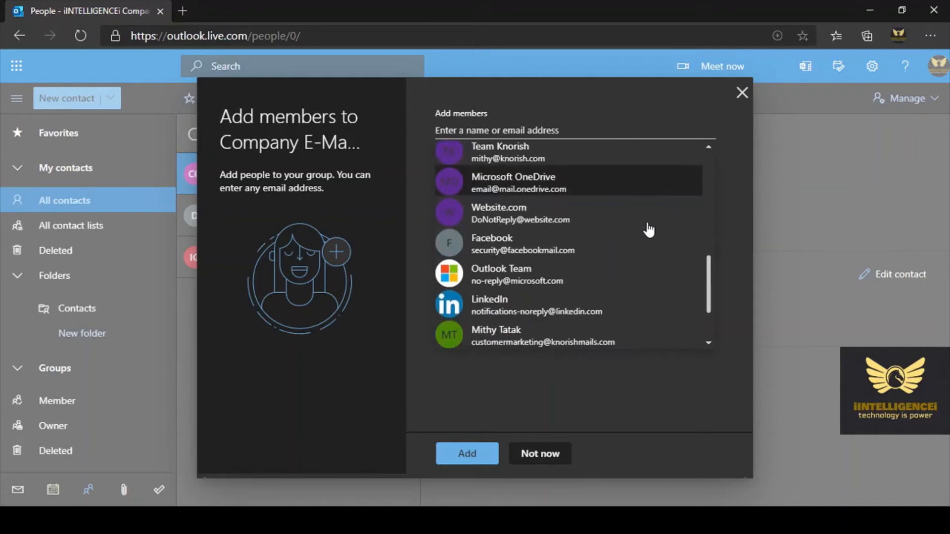
pyautogui.scroll(10, 646, 225)
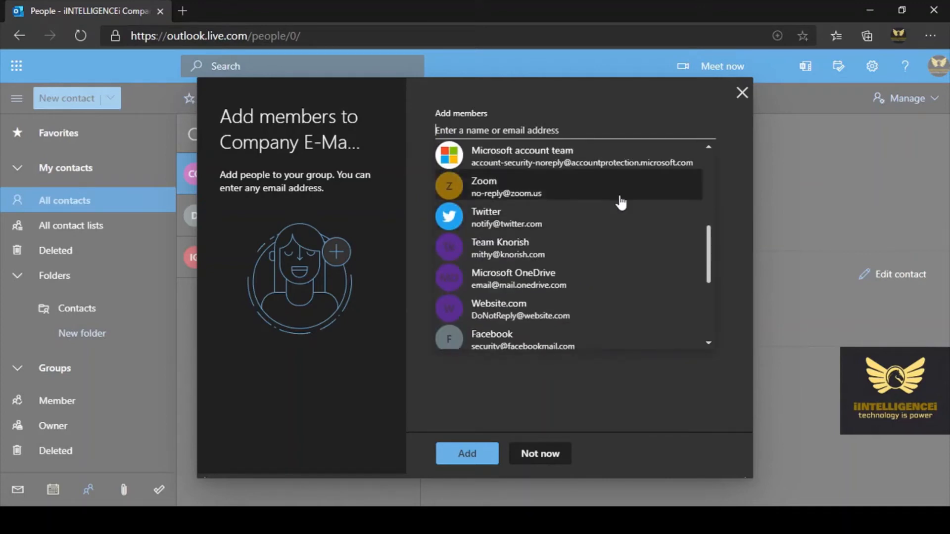
pyautogui.scroll(-5, 621, 203)
pyautogui.scroll(-5, 621, 203)
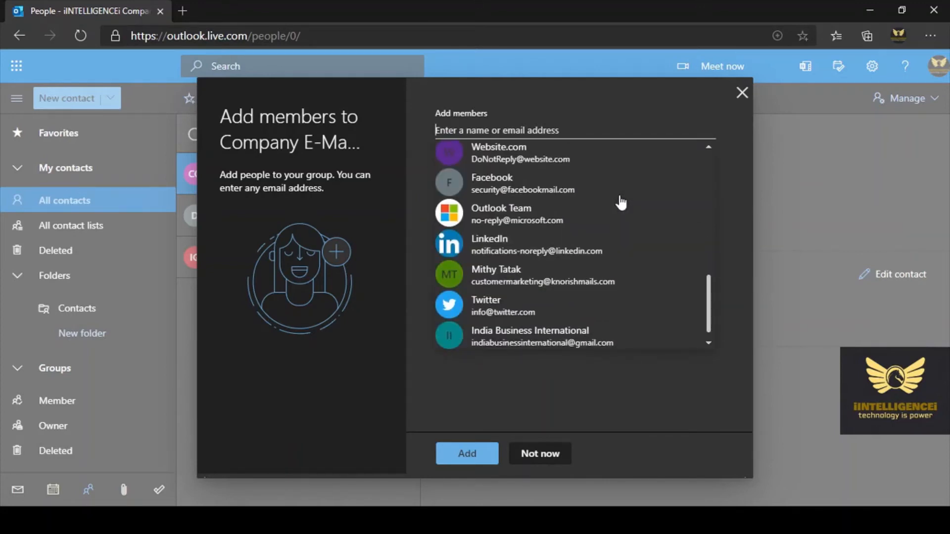
pyautogui.click(558, 339)
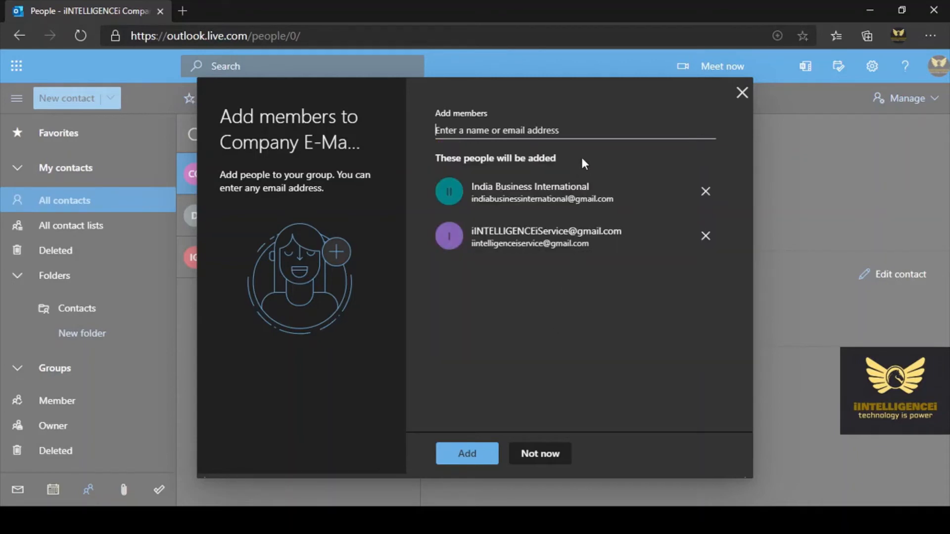
# Search for the third person, choose their Gmail entry, and add the chosen members to the group
pyautogui.click(451, 128)
pyautogui.write('t')
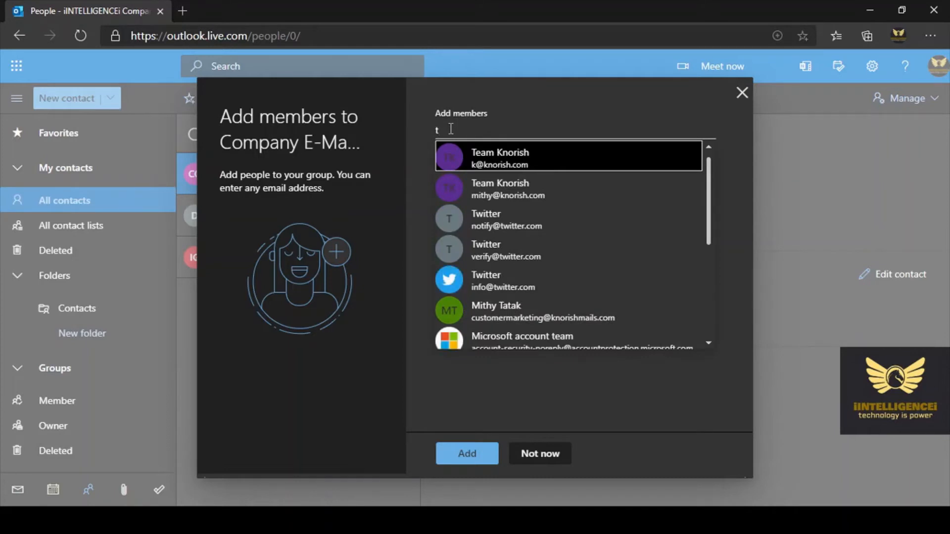
pyautogui.write('sasi')
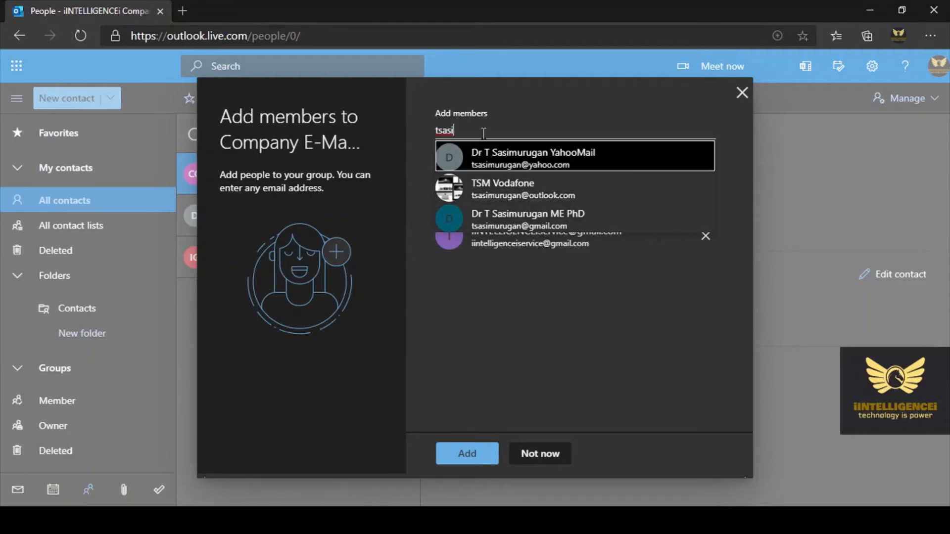
pyautogui.click(522, 221)
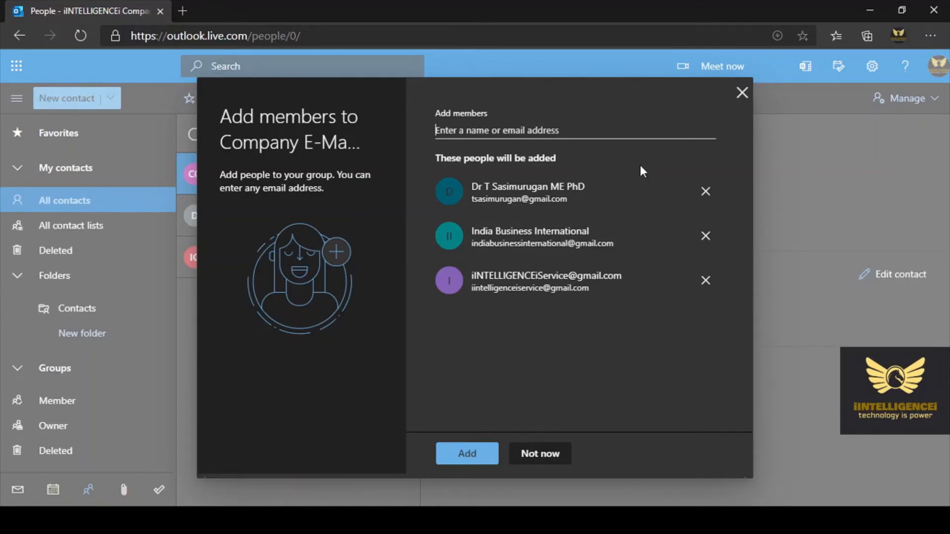
pyautogui.click(472, 459)
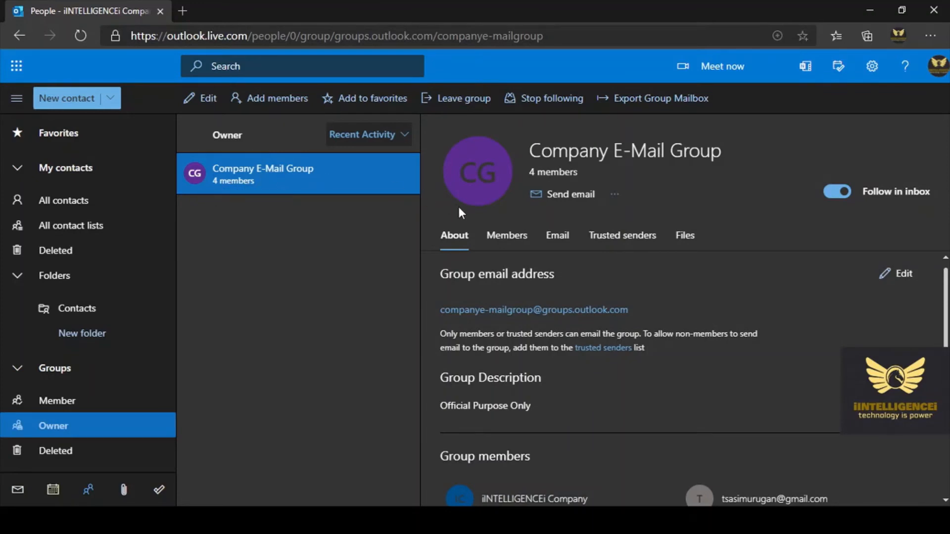
# Return to Outlook mail and start a new message addressed to Company E-Mail Group
pyautogui.click(16, 65)
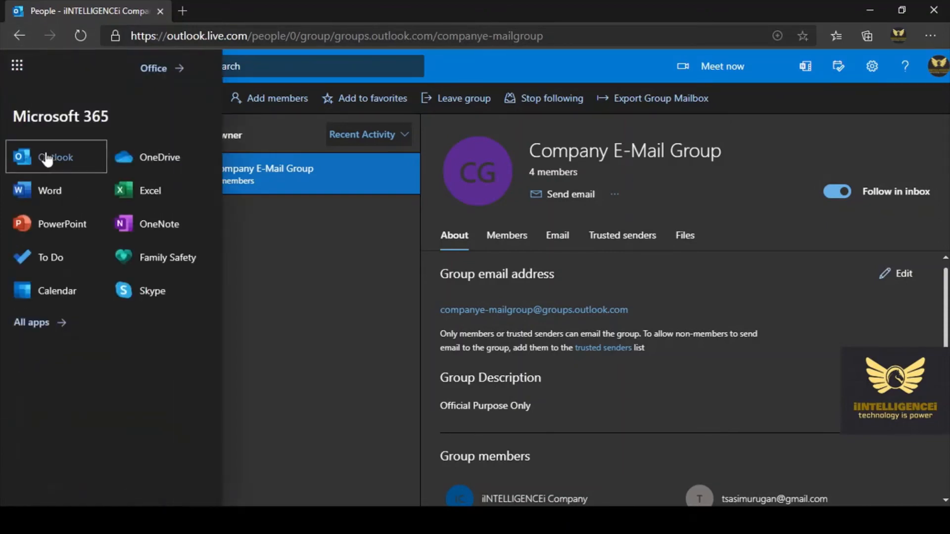
pyautogui.click(51, 160)
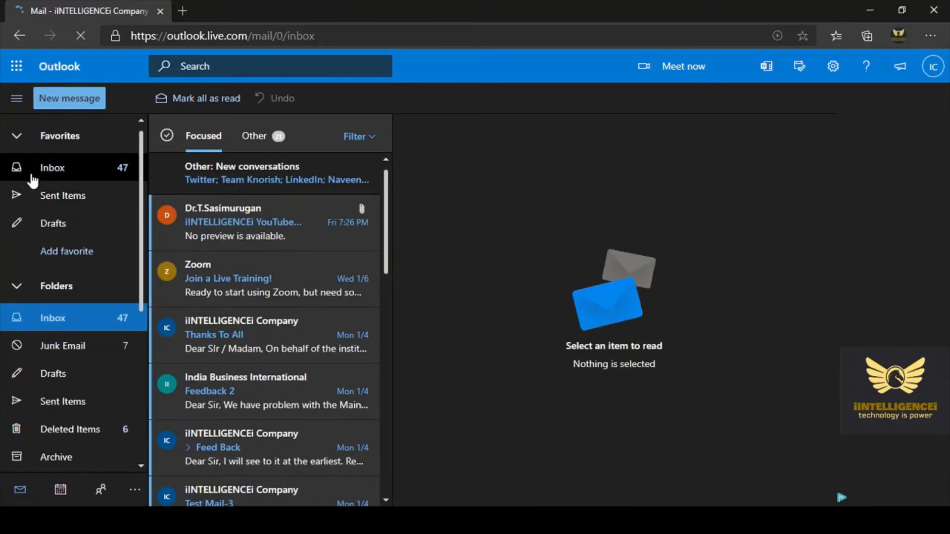
pyautogui.click(67, 99)
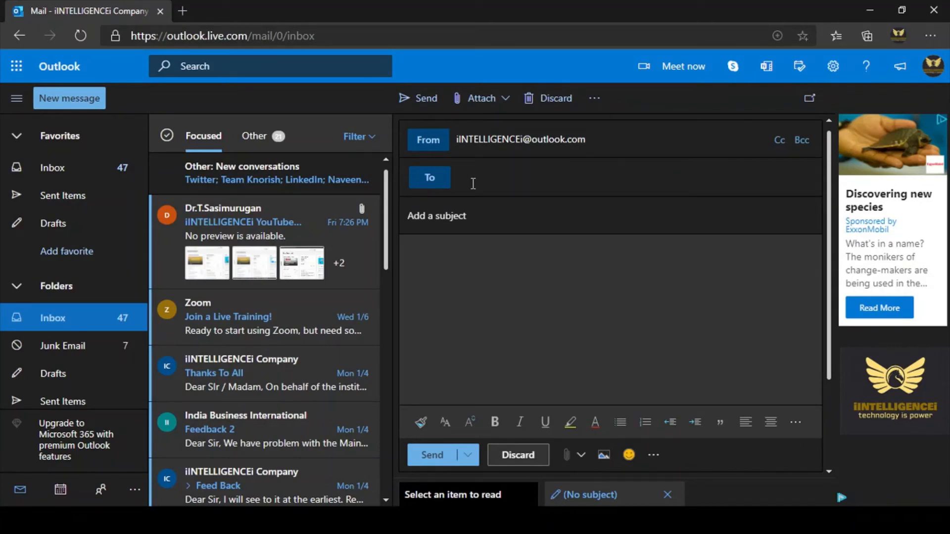
pyautogui.write('co')
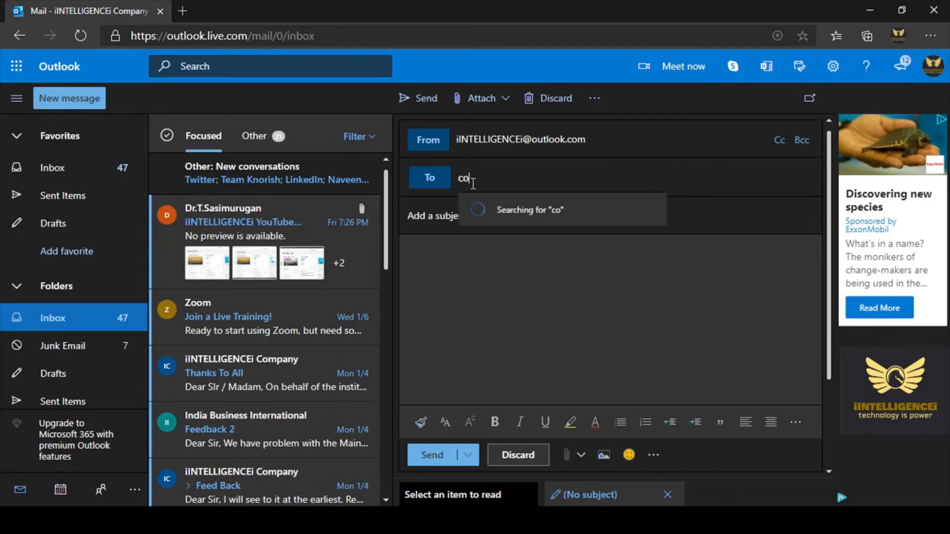
pyautogui.write('m')
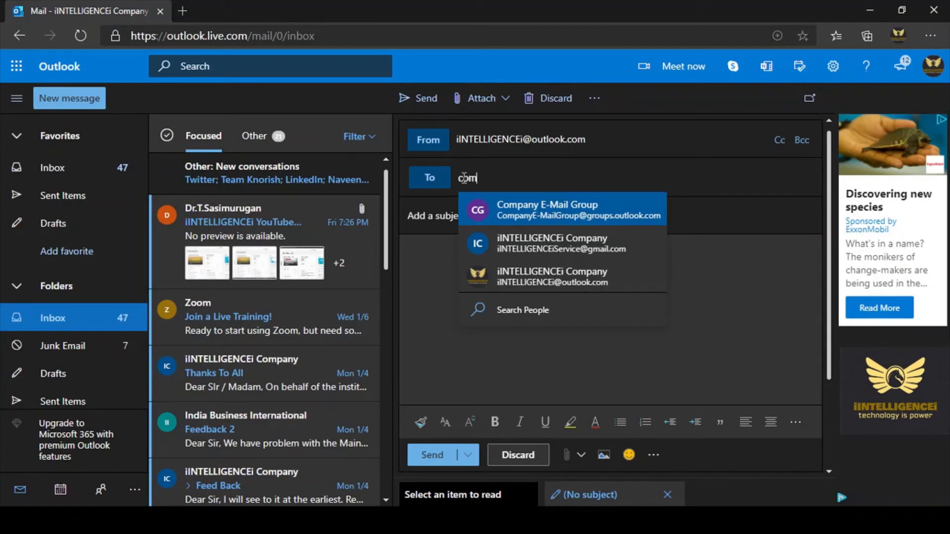
pyautogui.click(565, 212)
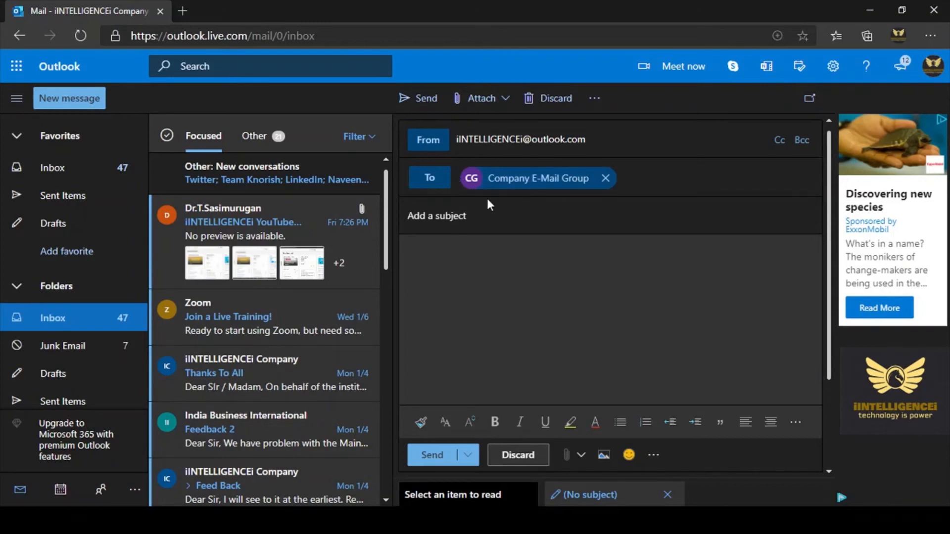
# Give the message the subject "Test Mail" and the two-line body "Regards, iINTELLIGENCEi.", and send it
pyautogui.click(438, 218)
pyautogui.write('Test Mail')
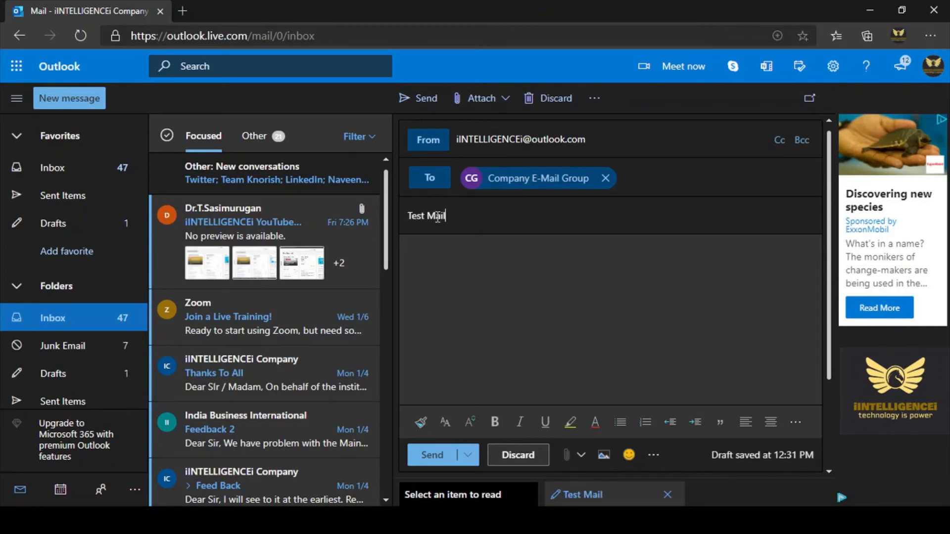
pyautogui.click(449, 263)
pyautogui.write('Regards')
pyautogui.write(',')
pyautogui.press('Return')
pyautogui.write('iINTE')
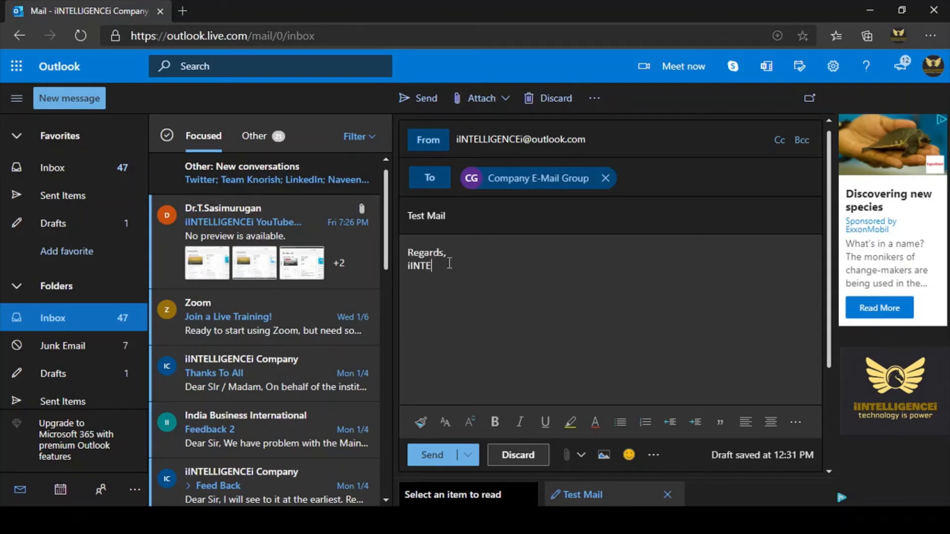
pyautogui.write('LLIGENCEi.')
pyautogui.click(432, 455)
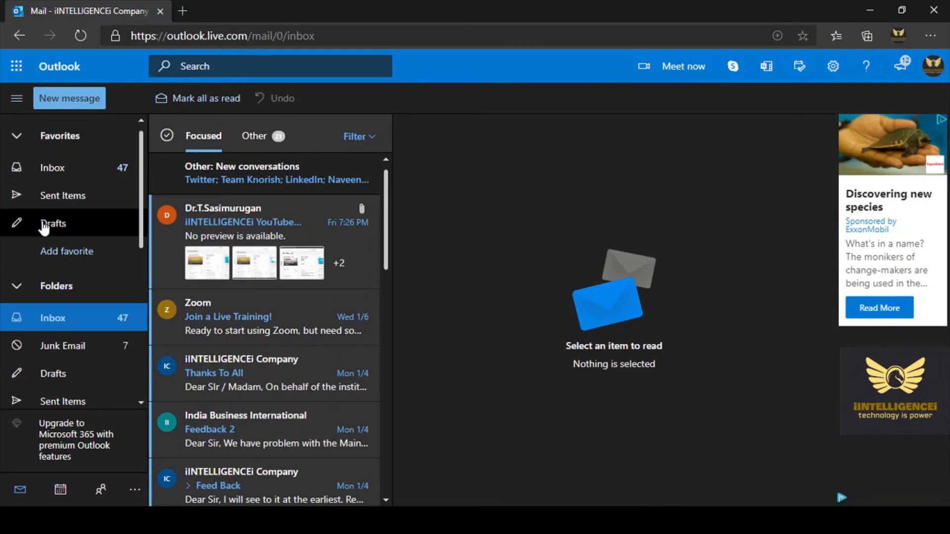
# Open the sent "Test Mail" message and examine the details and members of its recipient group
pyautogui.click(67, 197)
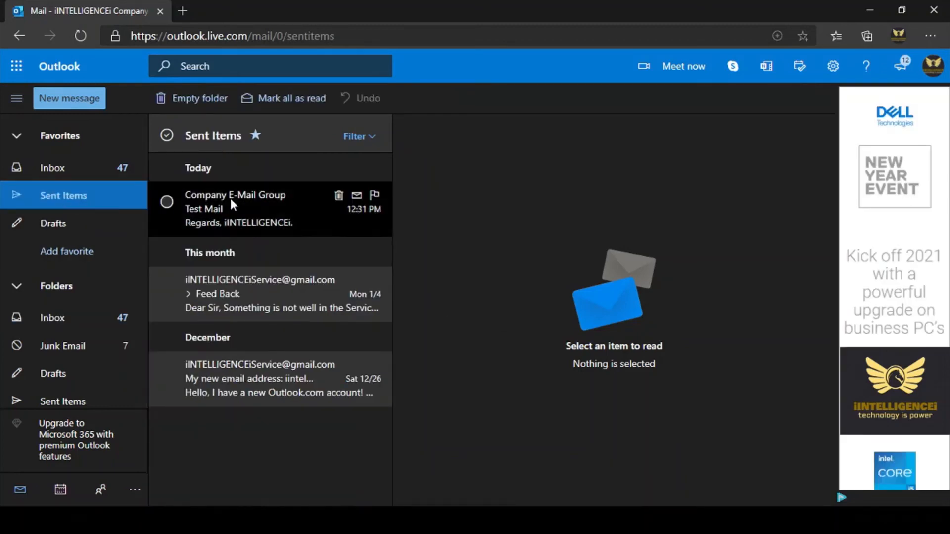
pyautogui.click(267, 199)
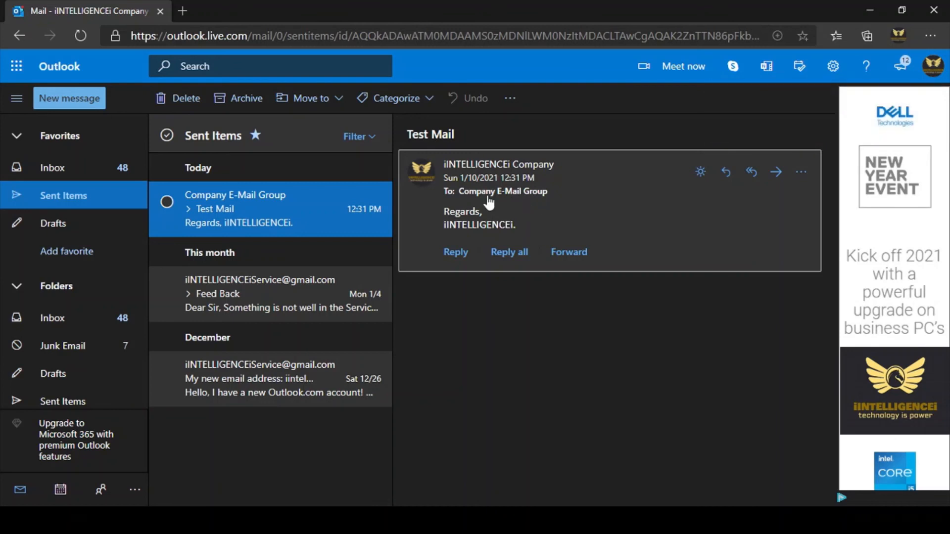
pyautogui.moveTo(512, 196)
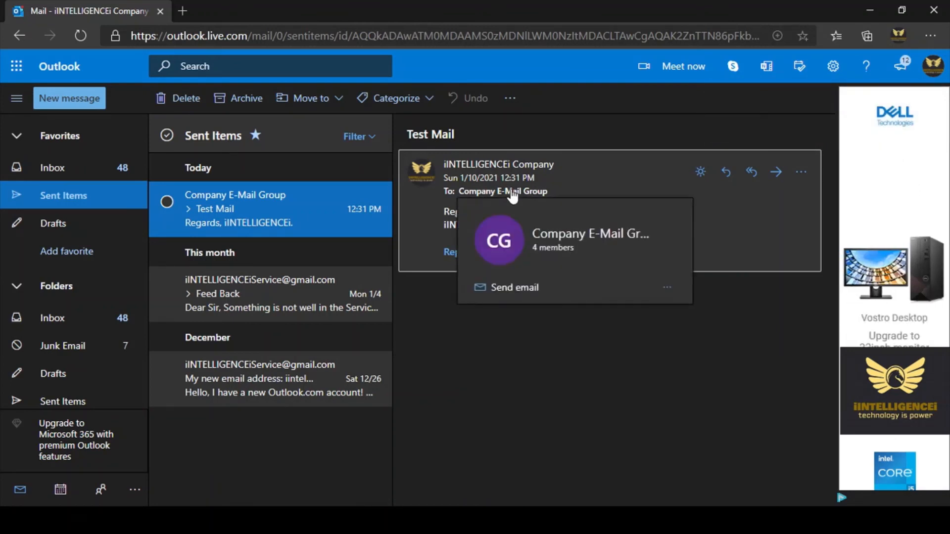
pyautogui.click(512, 196)
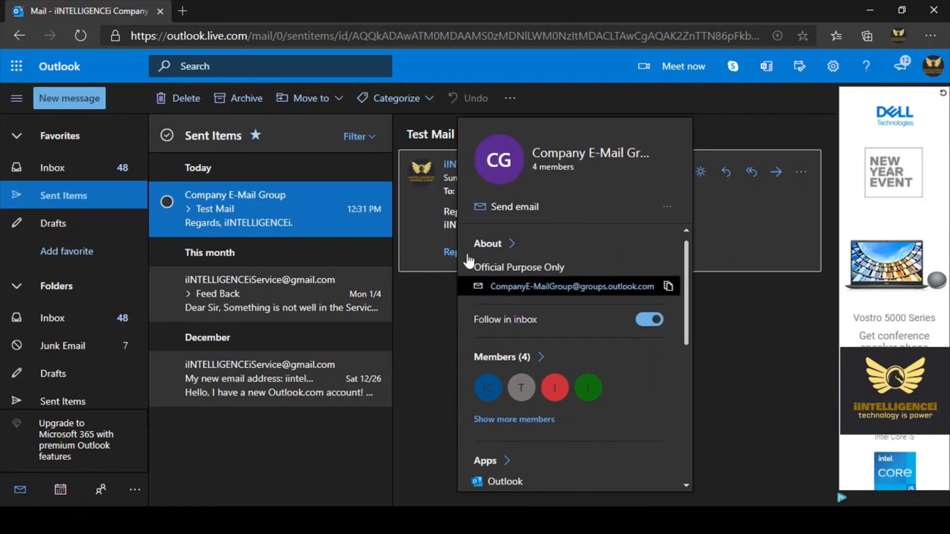
pyautogui.click(423, 206)
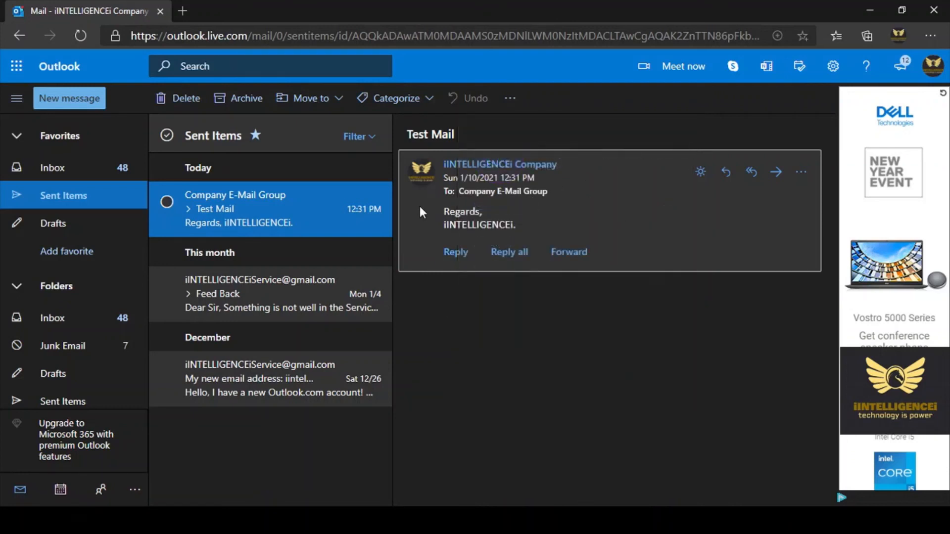